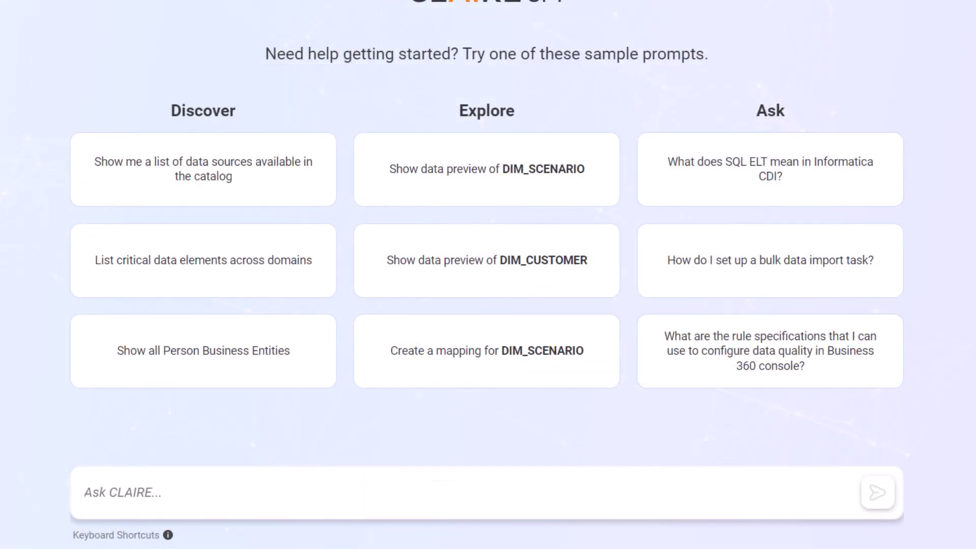
Step: Ask CLAIRE which Snowflake schemas relate to customer relationships and expand the four-schema answer's Explanation
click(473, 492)
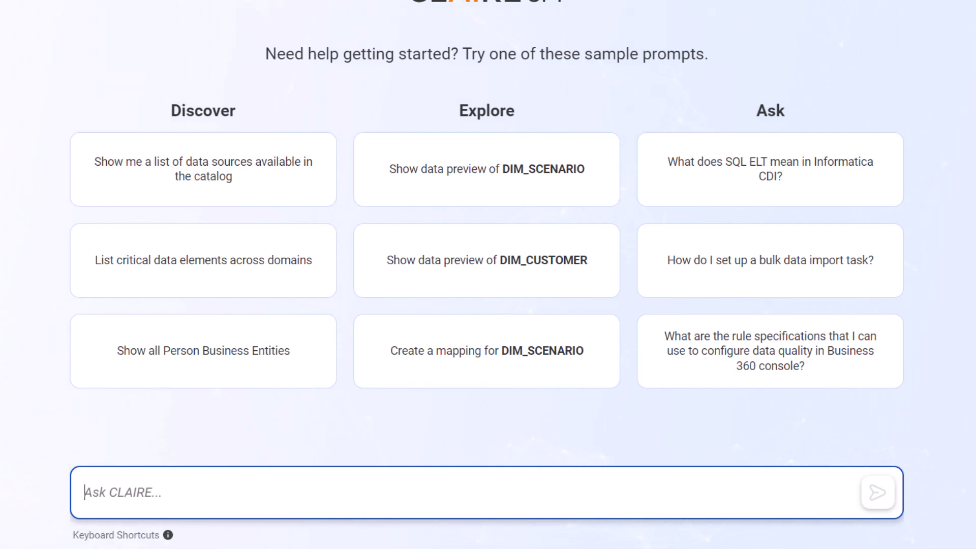
text(Show me the Snowflake schemas related to customer relationship management)
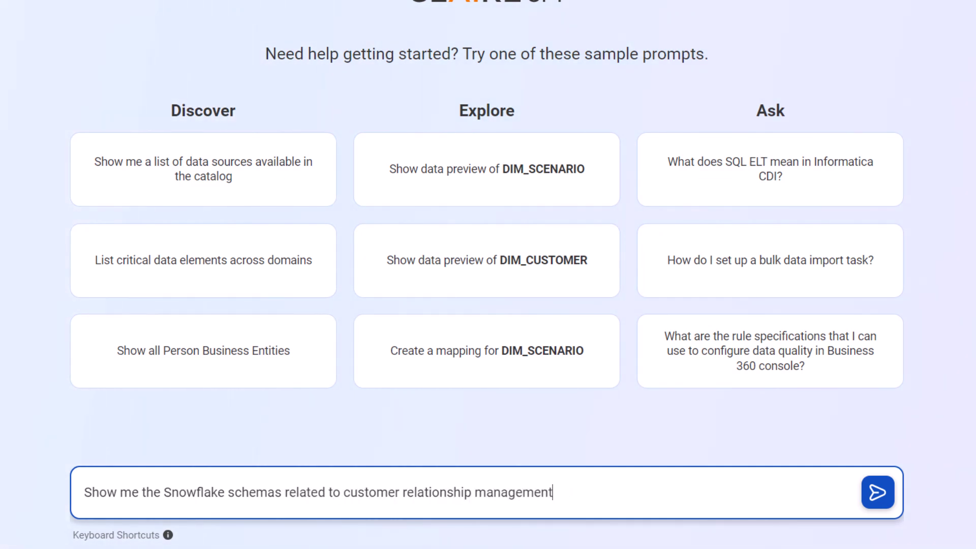
key(Return)
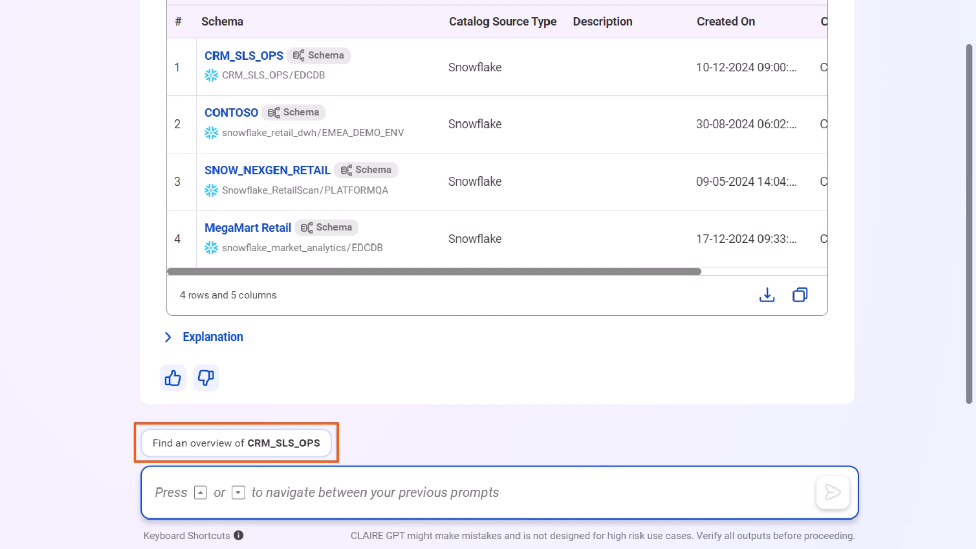
click(213, 336)
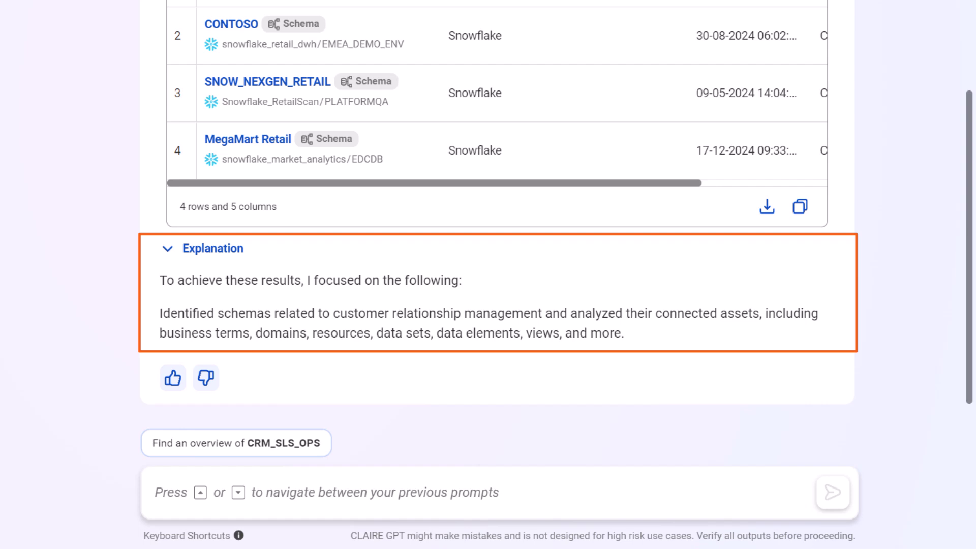
click(457, 492)
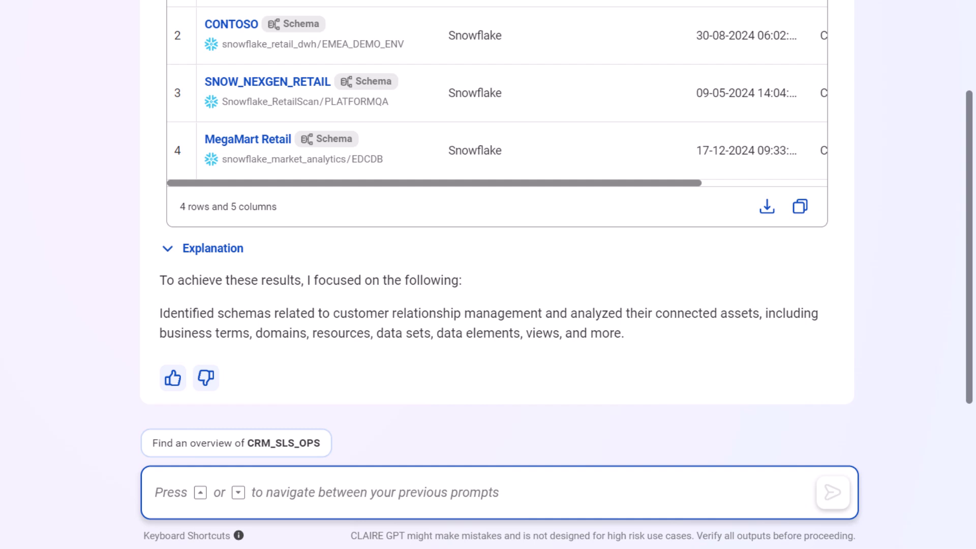
text(Show me the data)
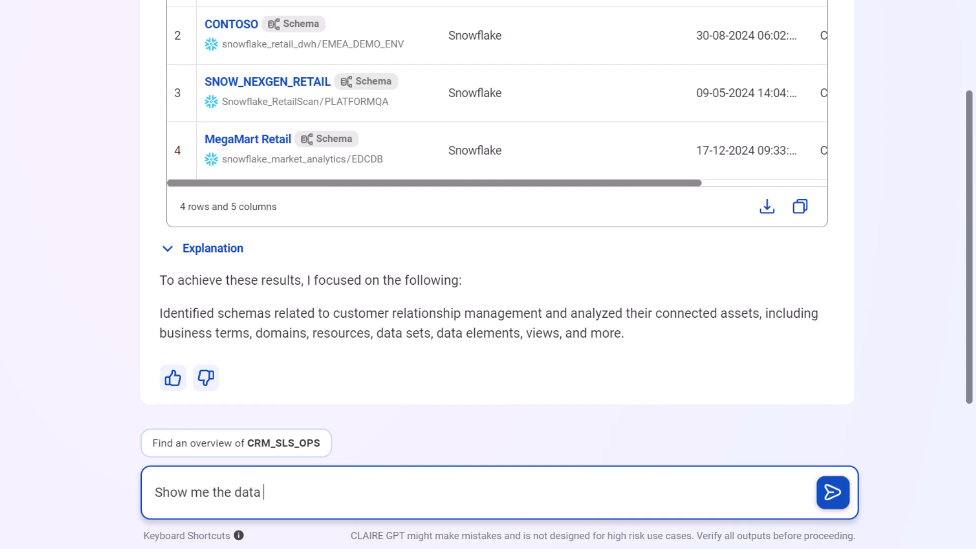
text(@)
key(Down)
key(Down)
key(Down)
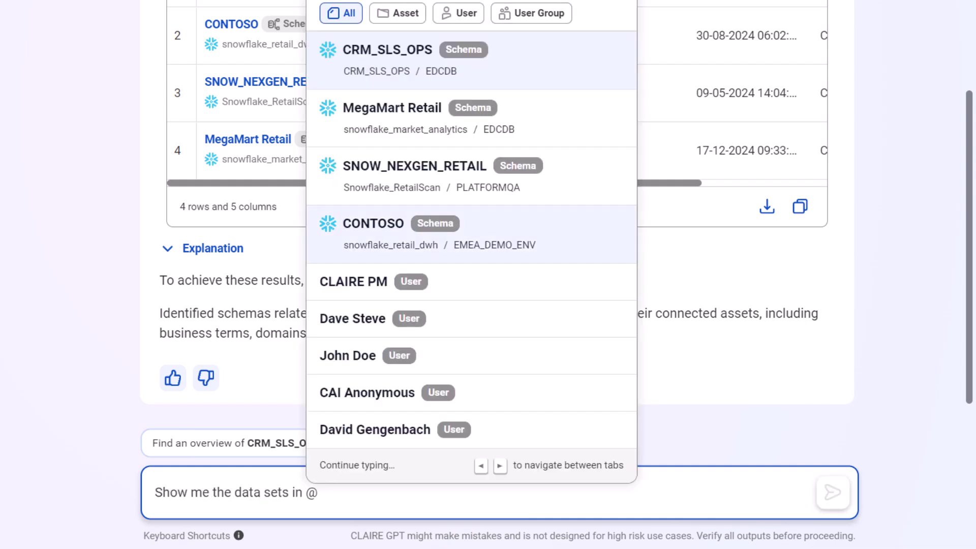
key(Up)
key(Up)
key(Return)
key(Return)
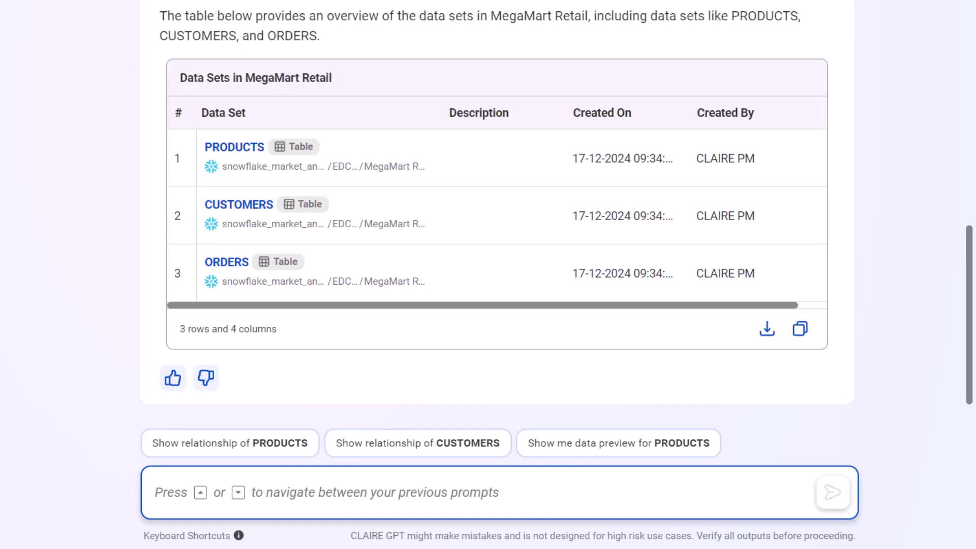
text(Show me the data profiles f)
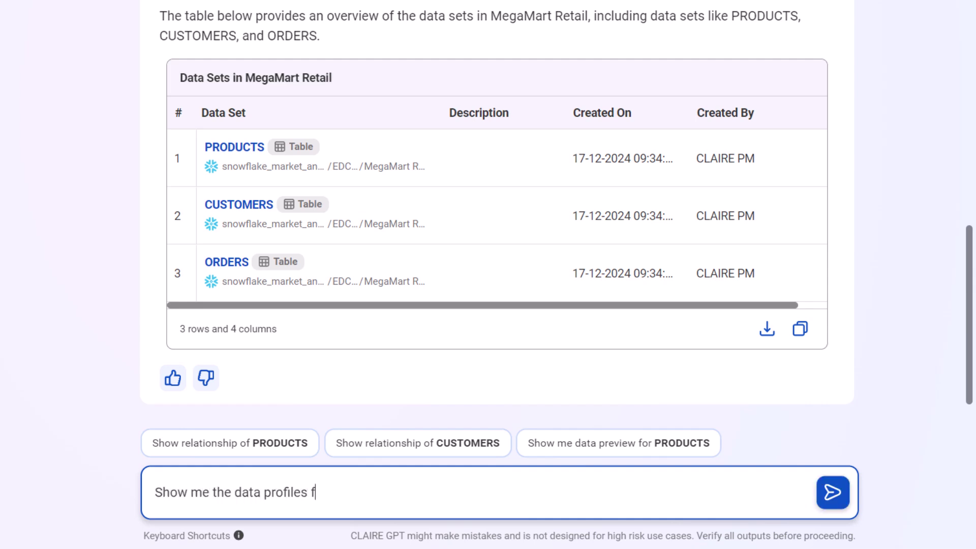
text(or @)
key(Down)
key(Down)
key(Return)
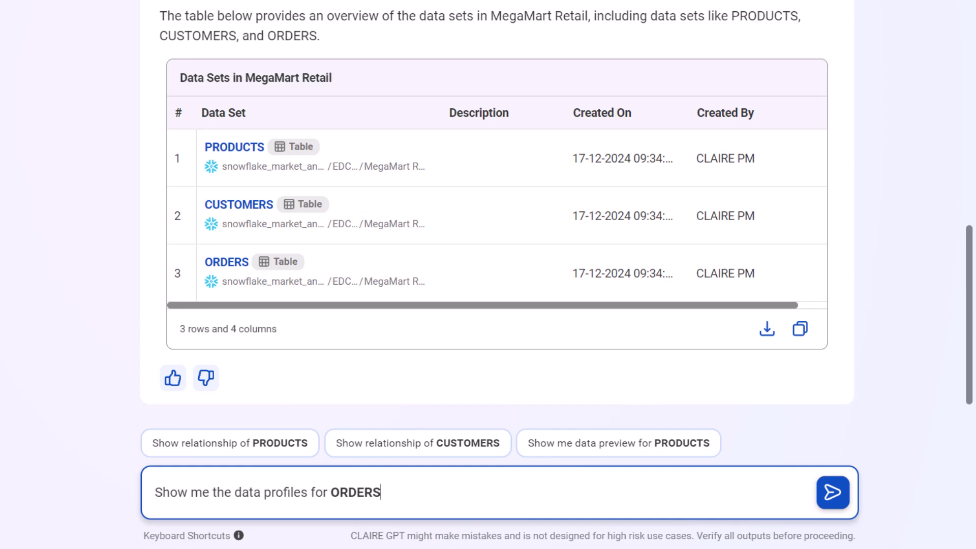
click(834, 492)
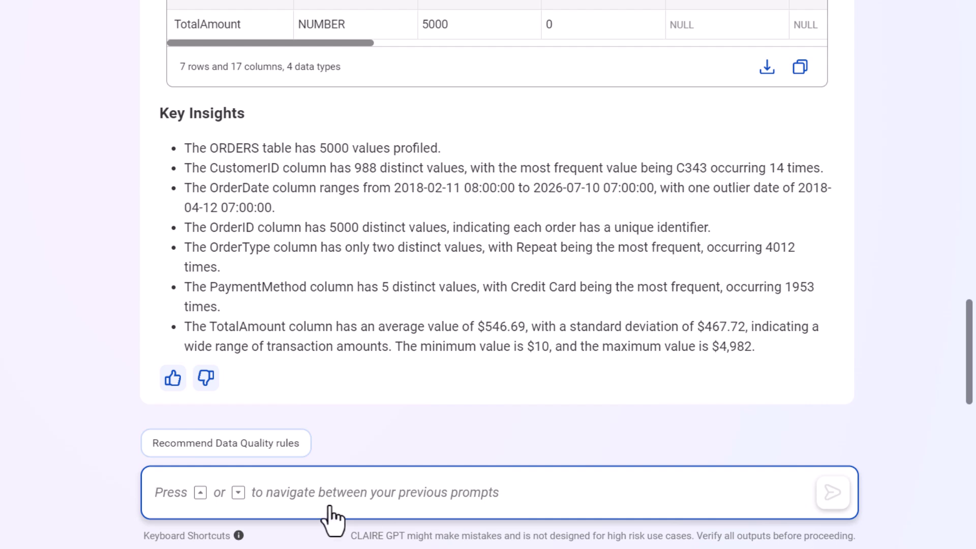
Step: Request data quality rule recommendations, then accept DQREC_PaymentMethod_Validity_Payment Mode Validation for ORDERS
click(221, 450)
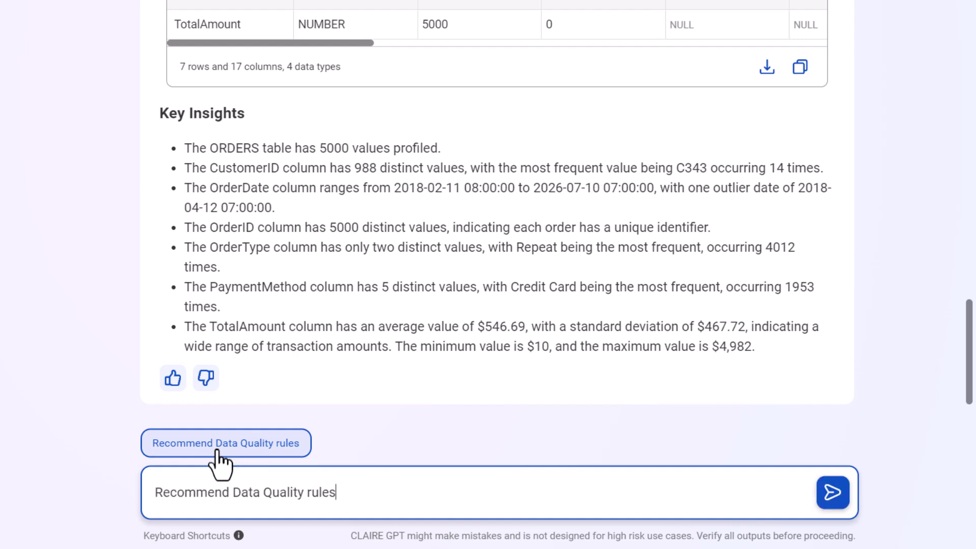
click(833, 493)
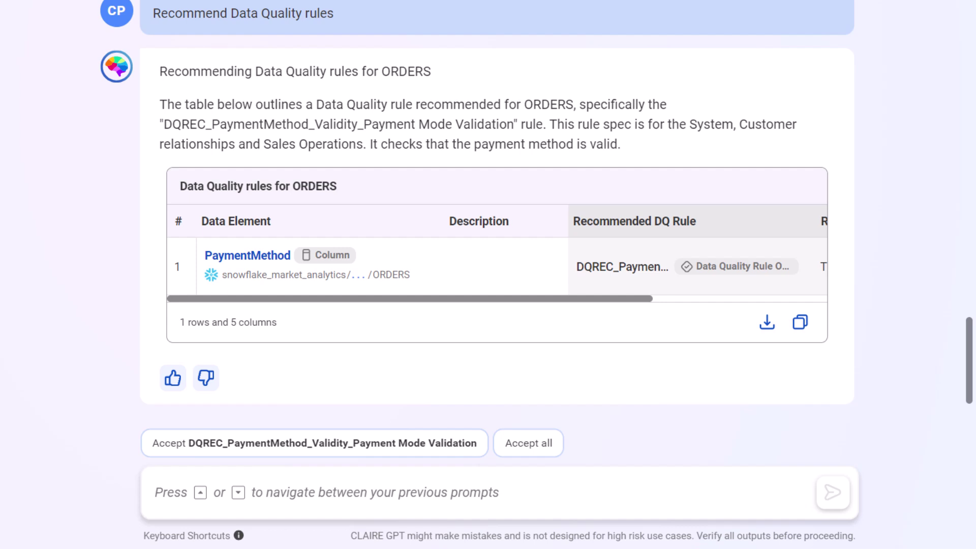
click(399, 454)
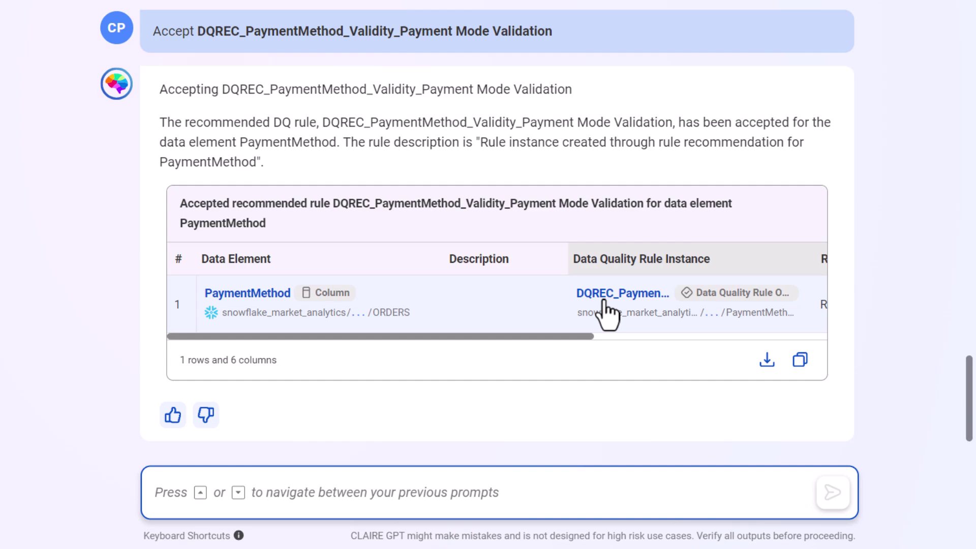
Step: Open the DQREC_PaymentMethod rule instance link to view its validity, target and threshold
click(618, 293)
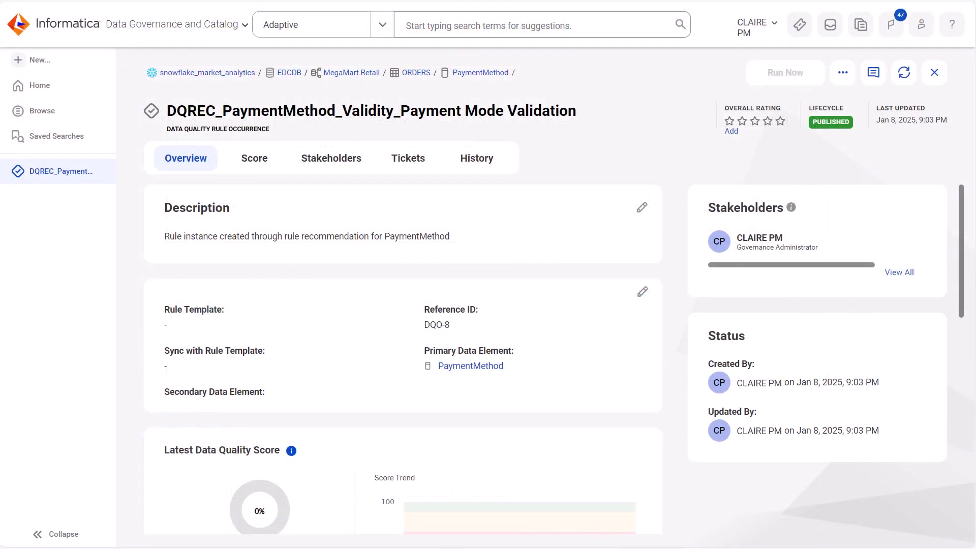
scroll(488, 343, down, 3)
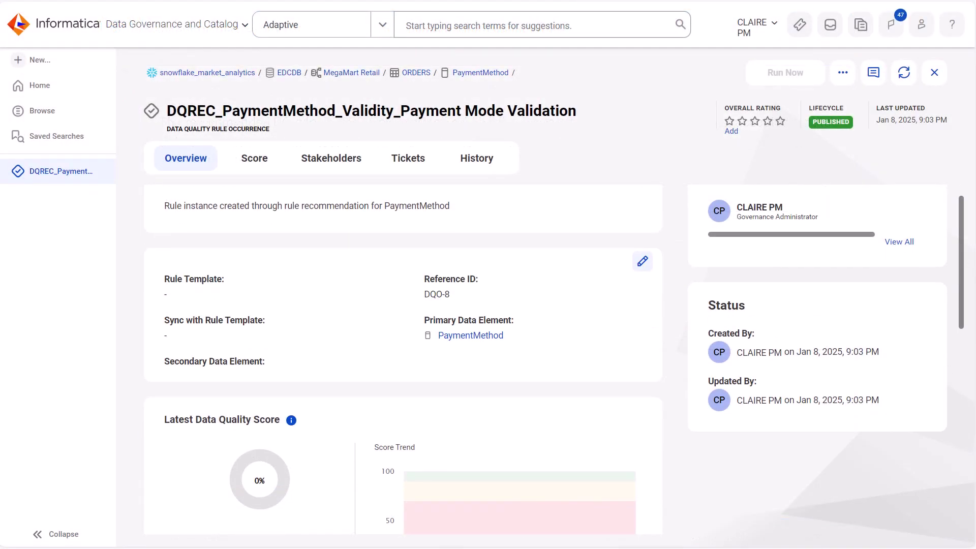
scroll(488, 343, down, 3)
scroll(488, 343, down, 3)
scroll(489, 343, down, 3)
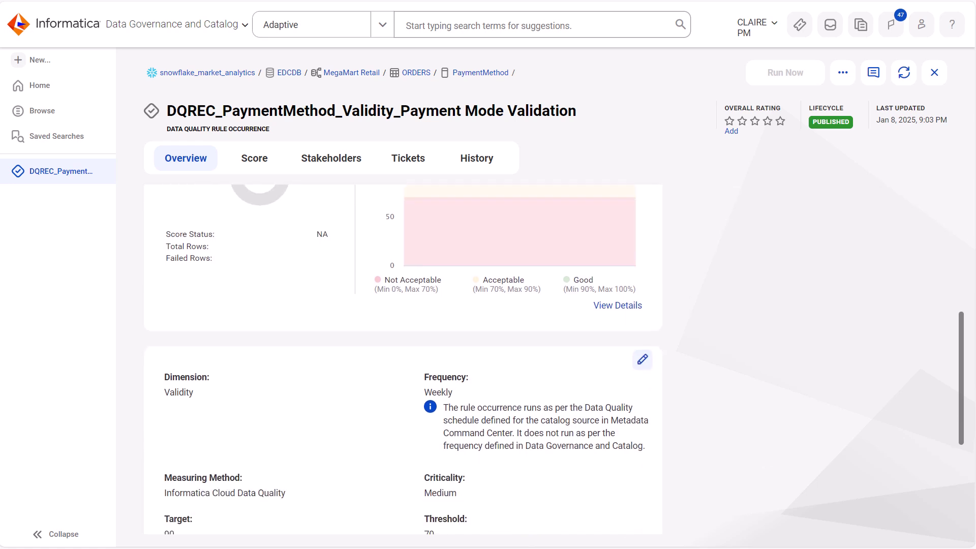
scroll(488, 343, down, 3)
scroll(488, 343, down, 3)
scroll(488, 344, down, 3)
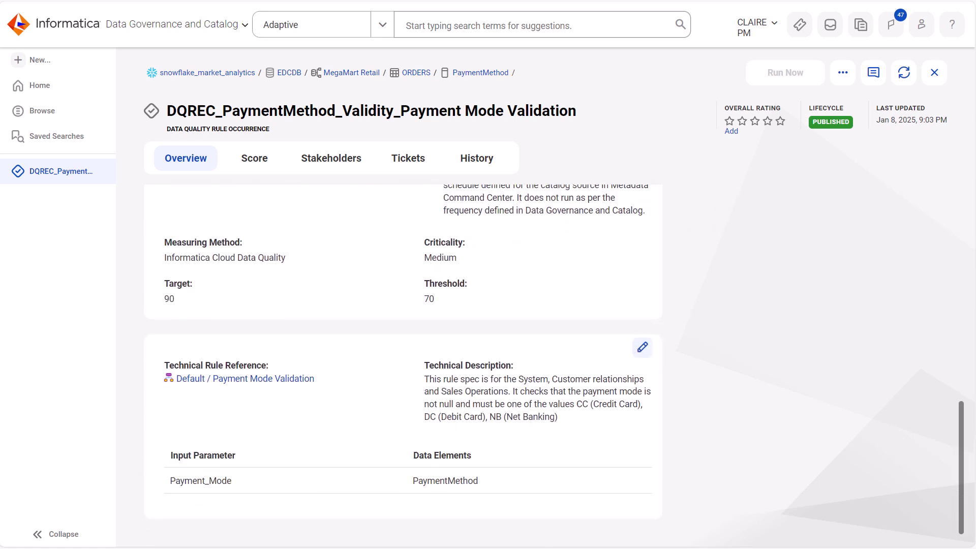